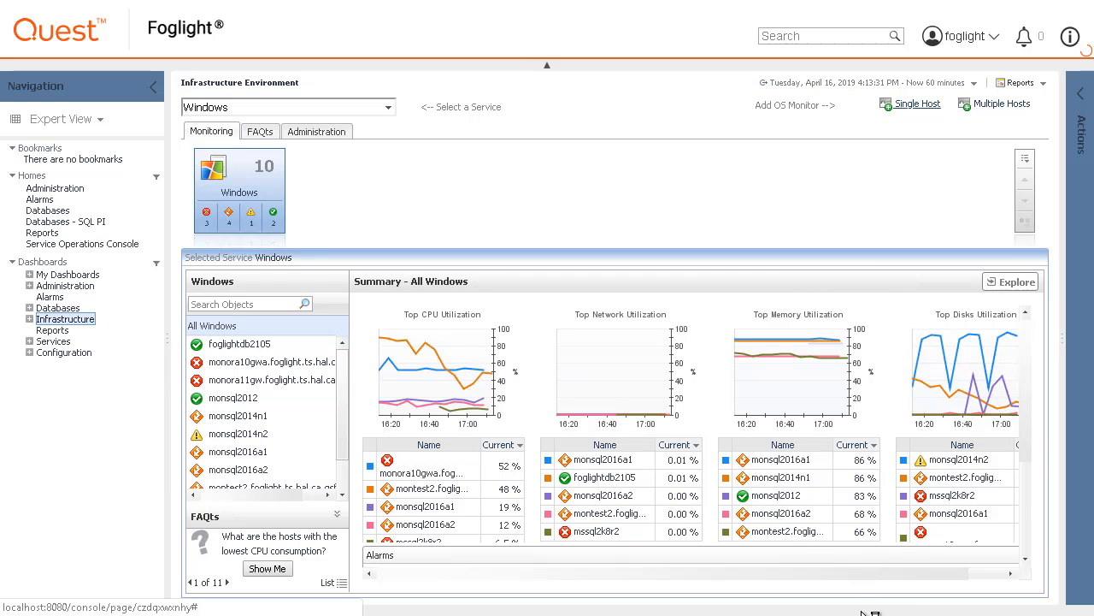
Start adding a single monitored host named MONSQL2012, with agent manager montest2.foglight.ts.hal.ca.qsft and OS type Windows.
{"action": "left_click", "coordinate": [916, 104]}
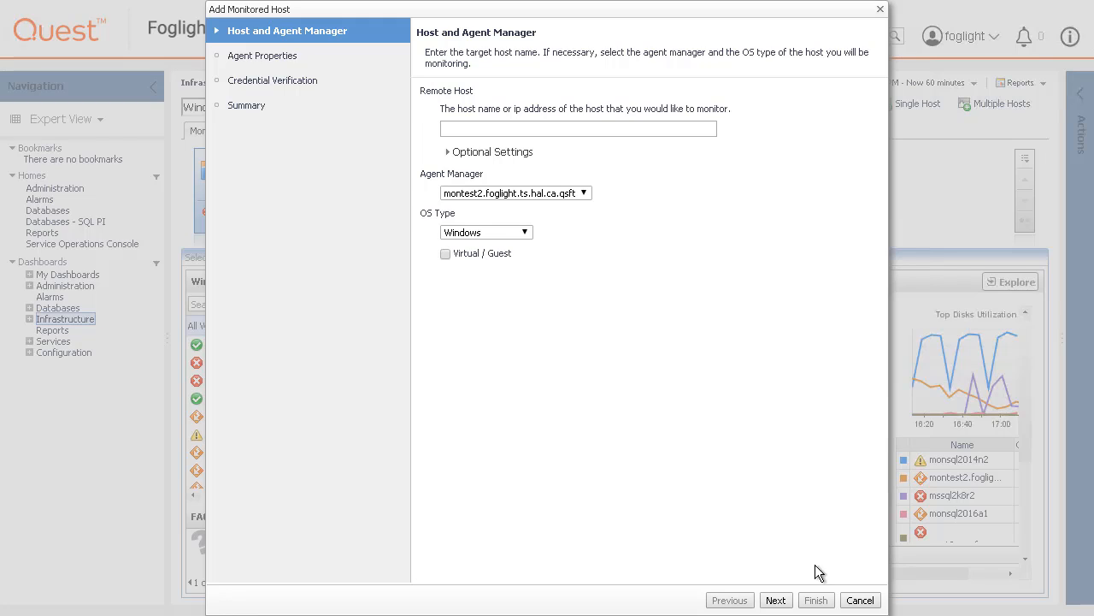
{"action": "left_click", "coordinate": [673, 124]}
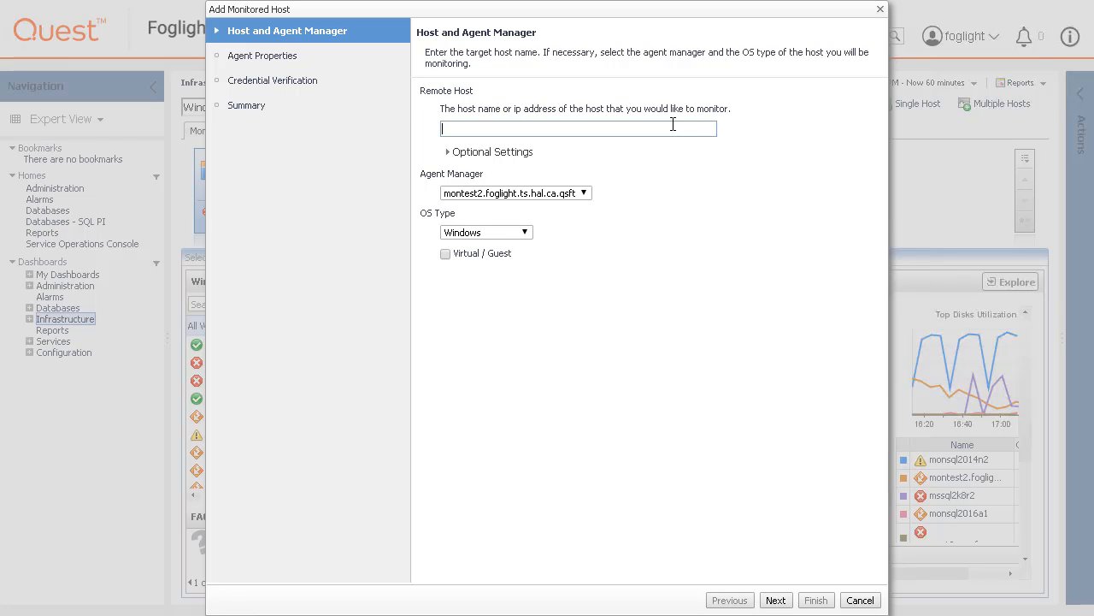
{"action": "type", "text": "MONSQL2012"}
{"action": "left_click", "coordinate": [585, 195]}
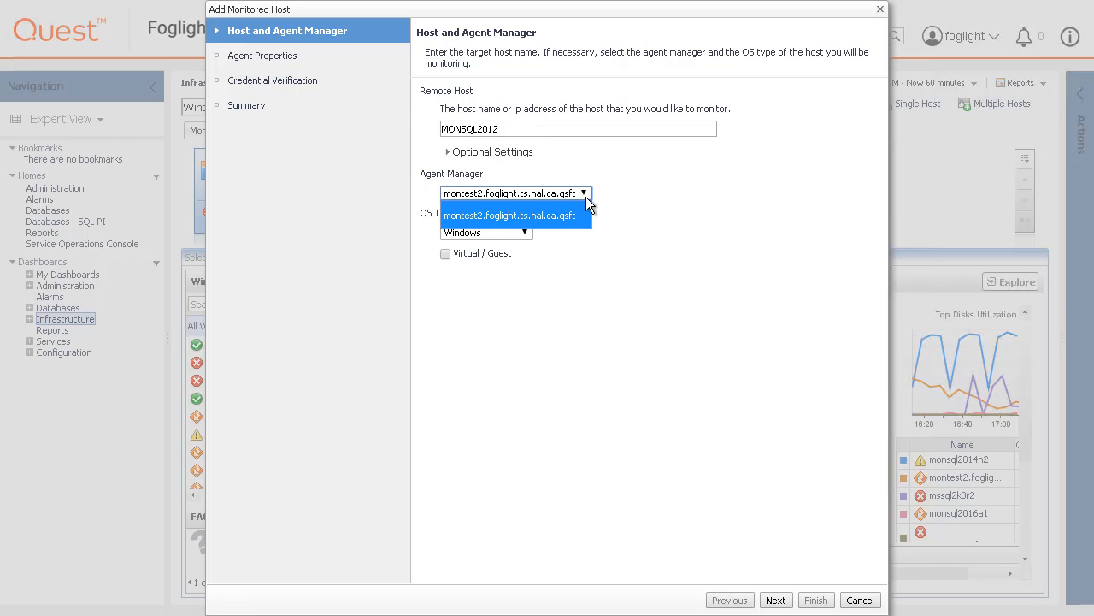
{"action": "left_click", "coordinate": [585, 197]}
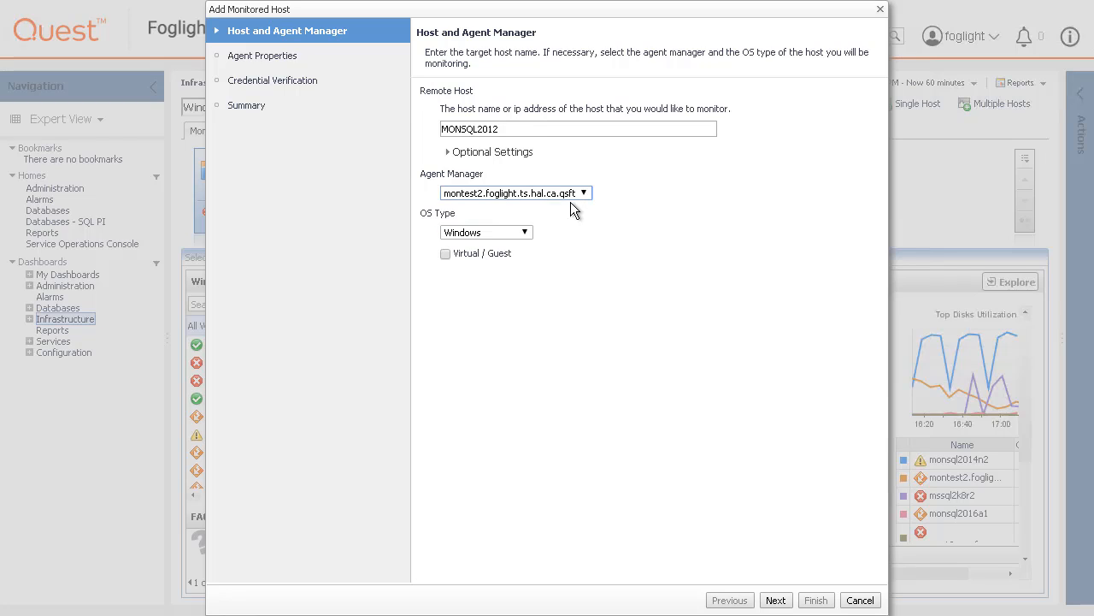
{"action": "left_click", "coordinate": [524, 232]}
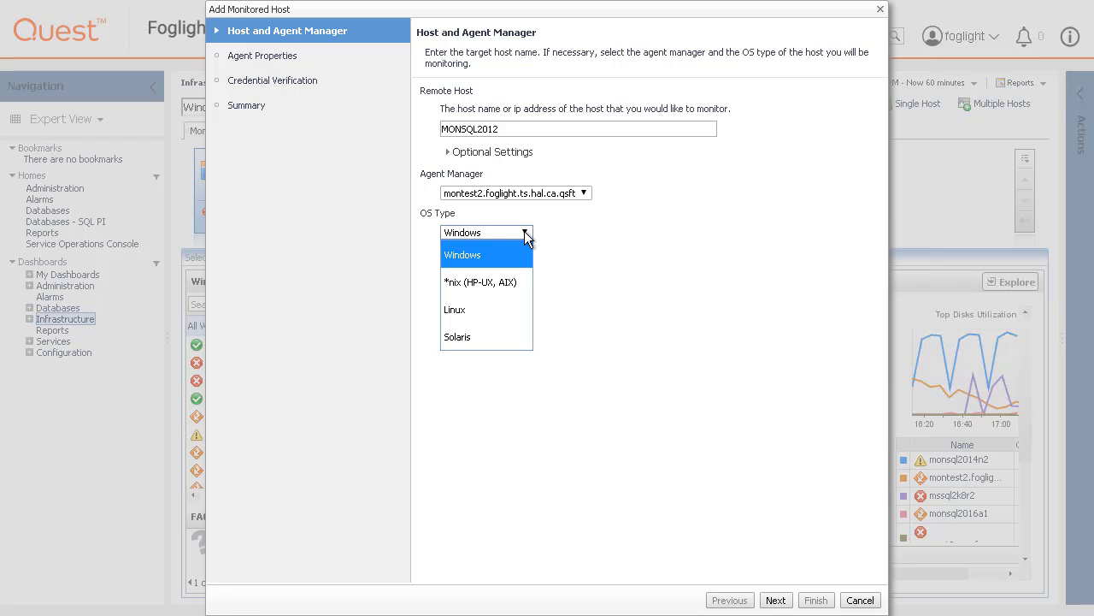
{"action": "left_click", "coordinate": [525, 238]}
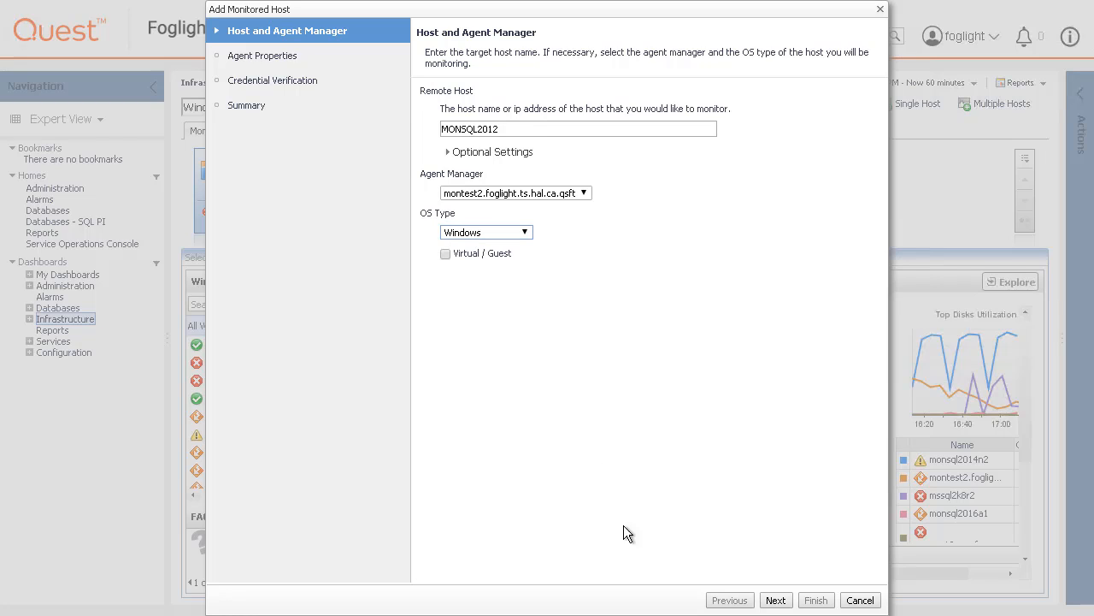
{"action": "left_click", "coordinate": [773, 600]}
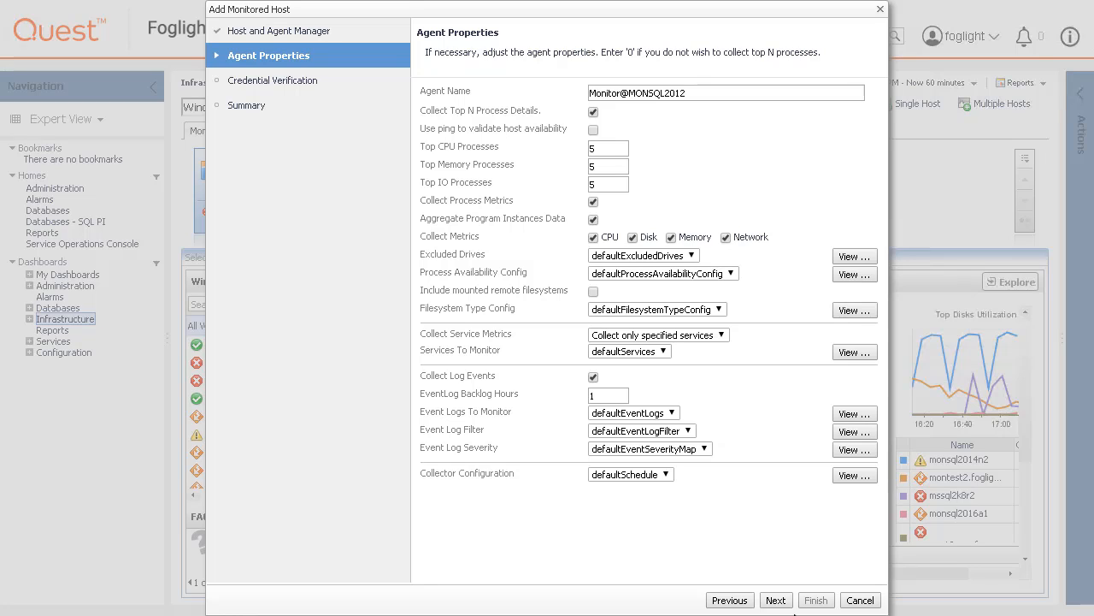
Keep the default agent properties and choose a new credential of type Domain, User Name, and Password (Windows) for the host.
{"action": "left_click", "coordinate": [775, 600]}
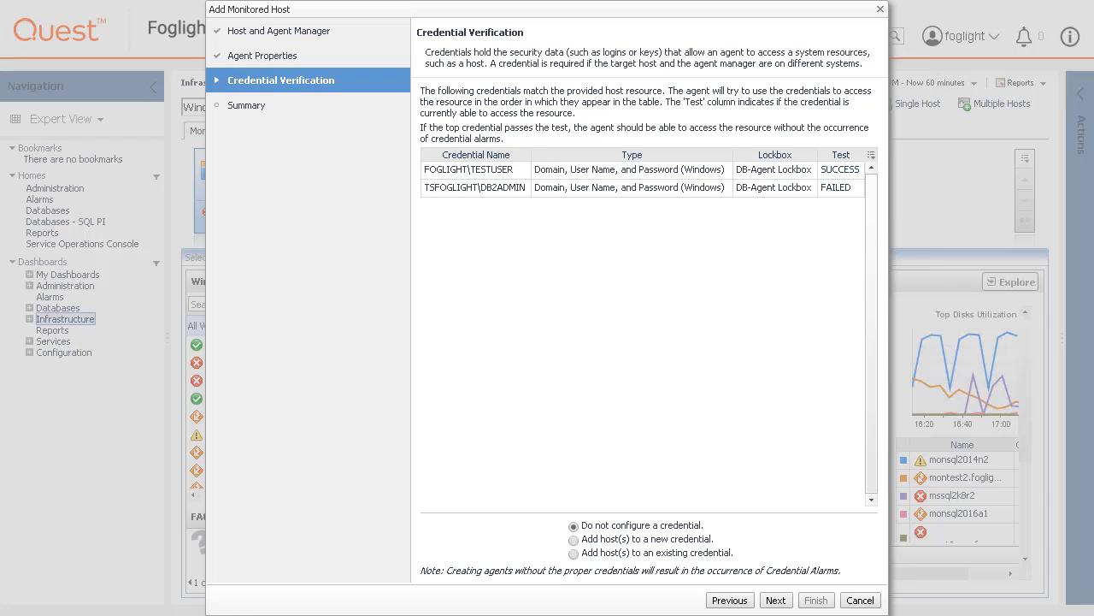
{"action": "left_click", "coordinate": [574, 540]}
{"action": "left_click", "coordinate": [776, 600]}
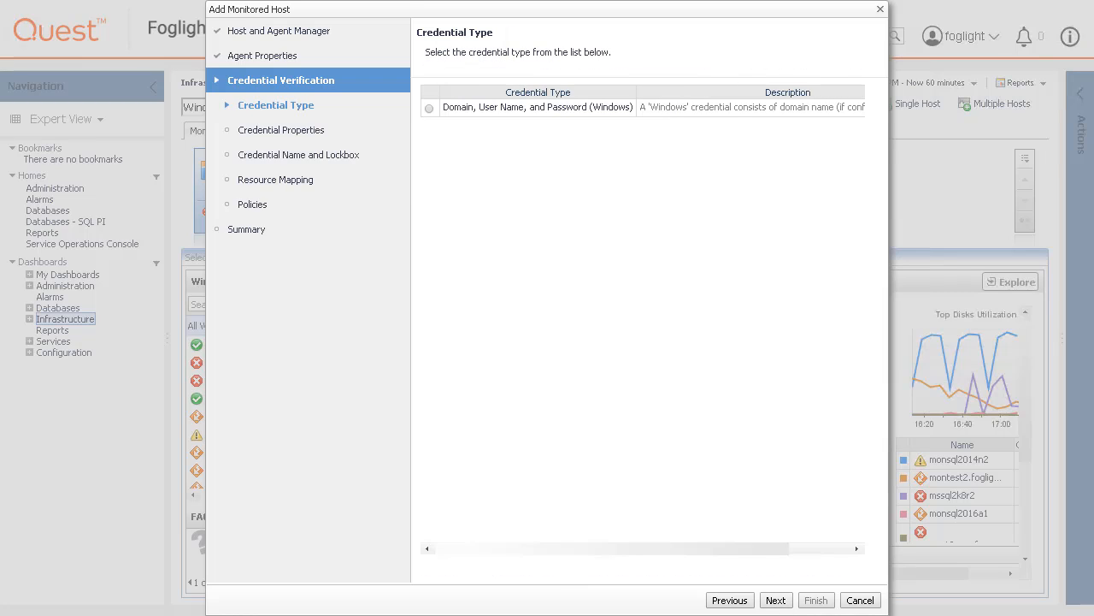
{"action": "left_click", "coordinate": [430, 112]}
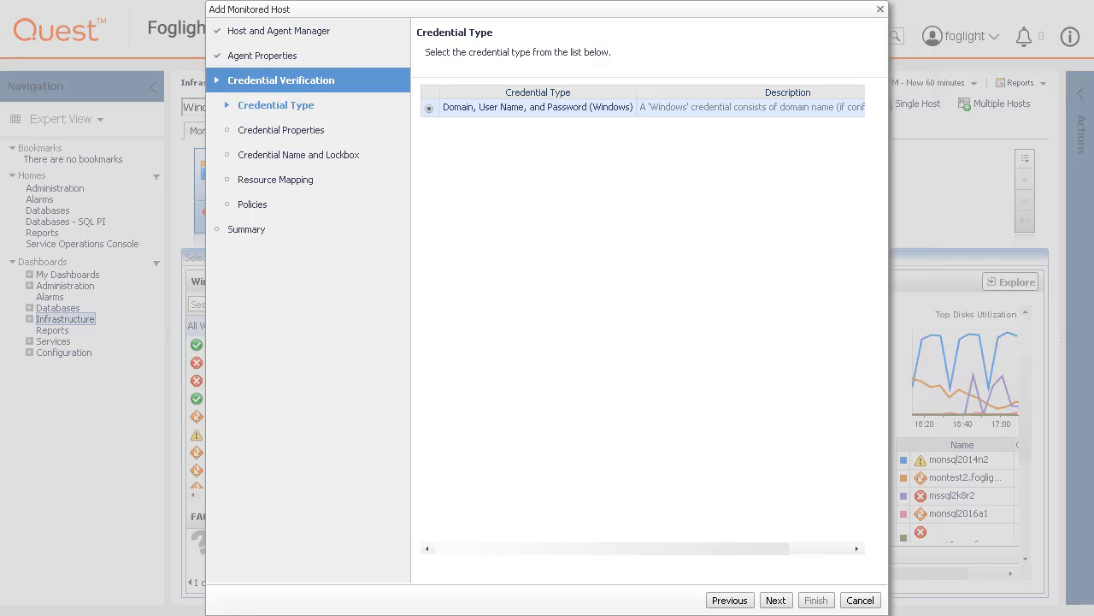
{"action": "left_click", "coordinate": [774, 599]}
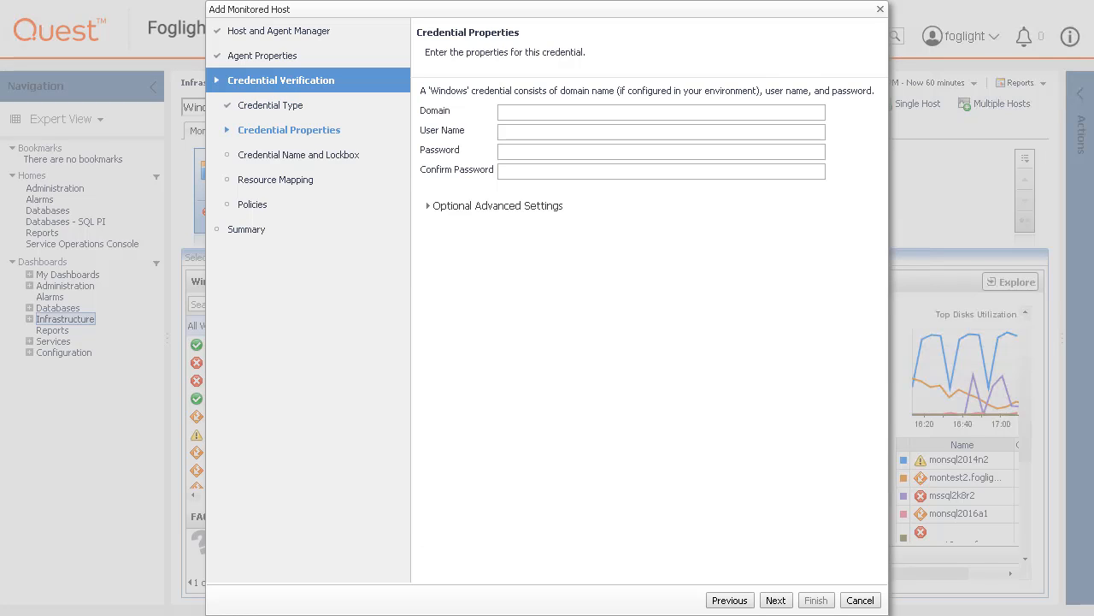
Enter domain FOGLIGHT, user name CLADMIN, the password and its confirmation, leaving NTLMv2 authentication off in the advanced settings.
{"action": "left_click", "coordinate": [540, 117]}
{"action": "type", "text": "FOGLIGHT"}
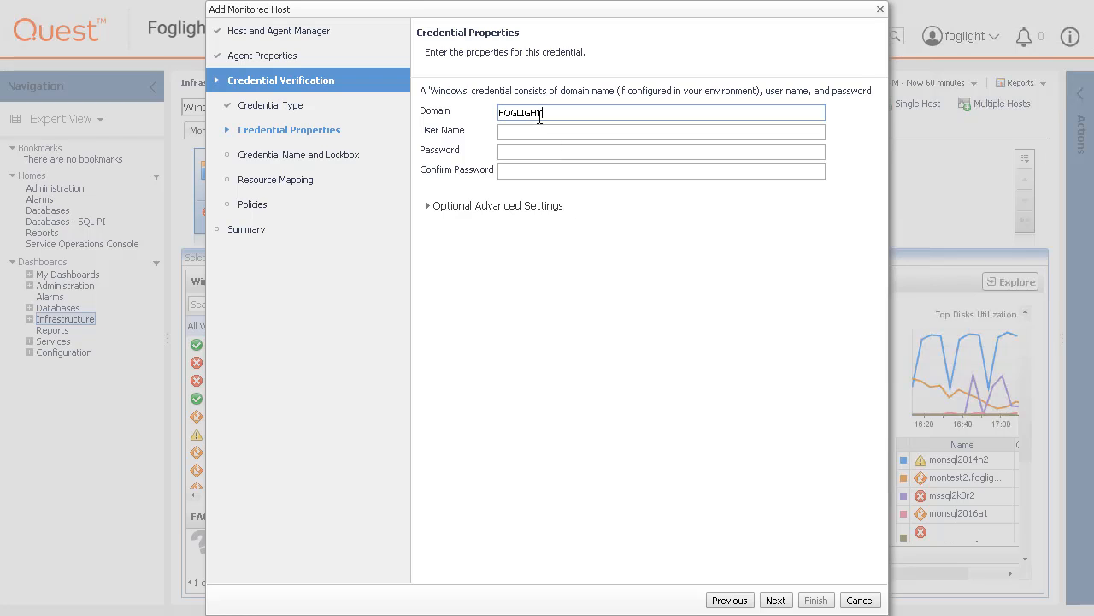
{"action": "key", "text": "Tab"}
{"action": "type", "text": "C"}
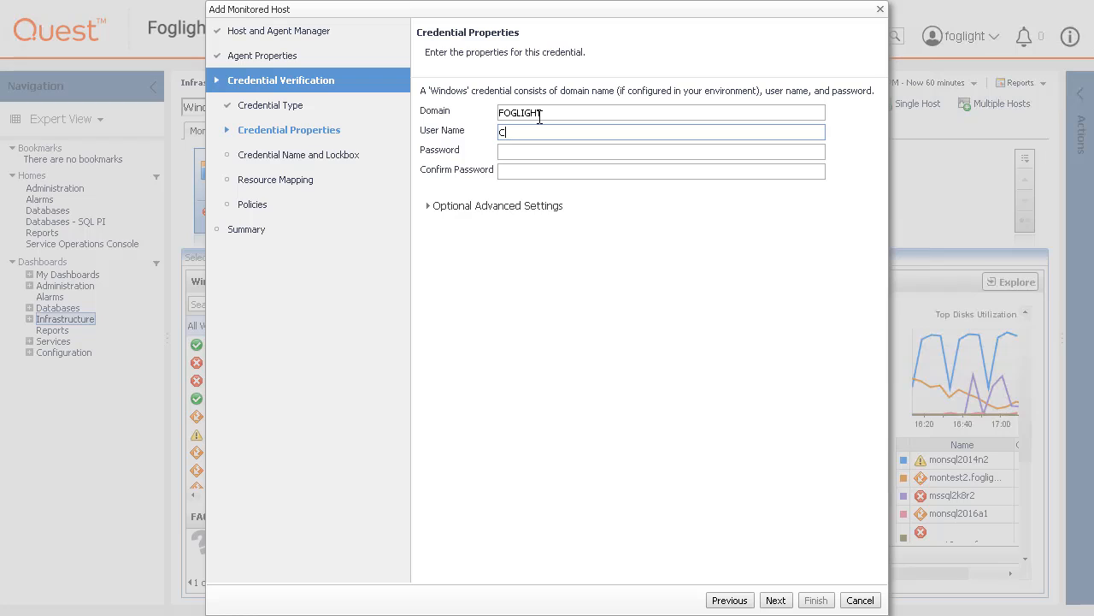
{"action": "type", "text": "LADMIN"}
{"action": "key", "text": "Tab"}
{"action": "type", "text": "••"}
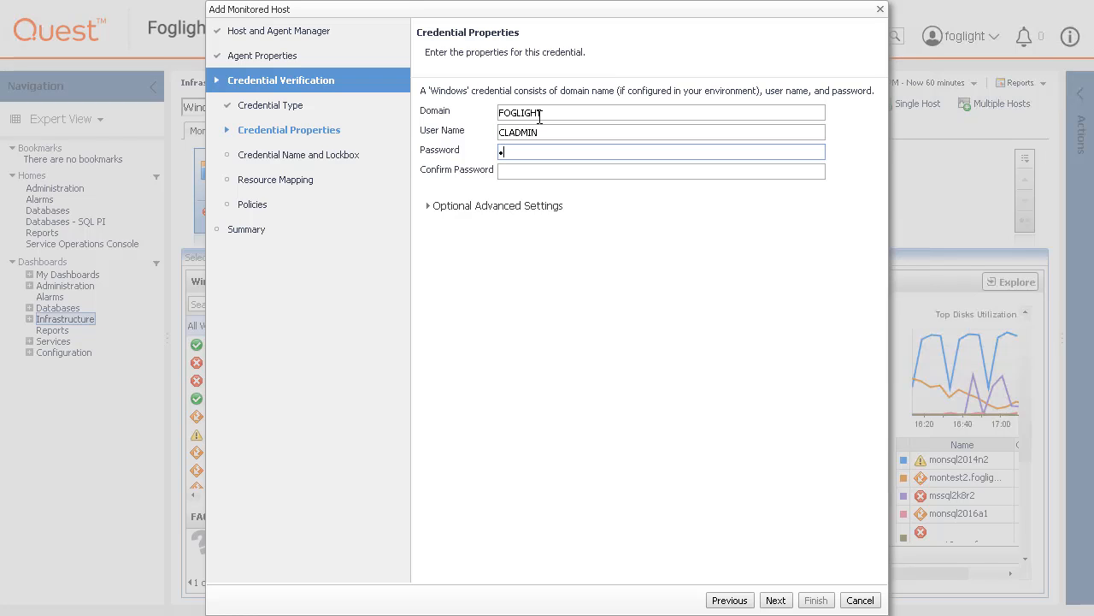
{"action": "type", "text": "••••••"}
{"action": "key", "text": "Tab"}
{"action": "type", "text": "••"}
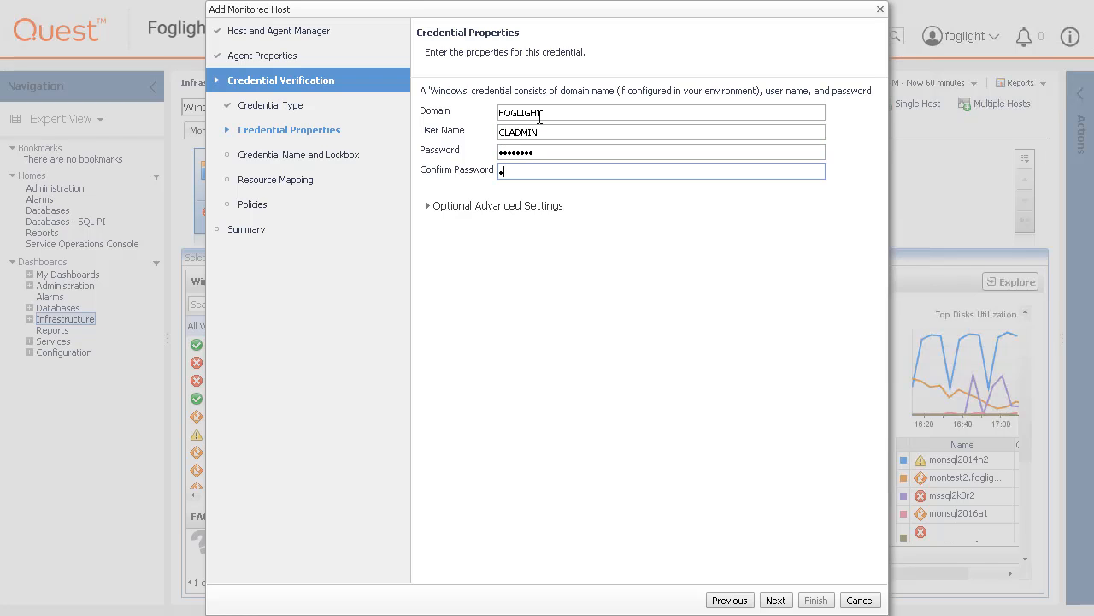
{"action": "type", "text": "••••••"}
{"action": "left_click", "coordinate": [428, 205]}
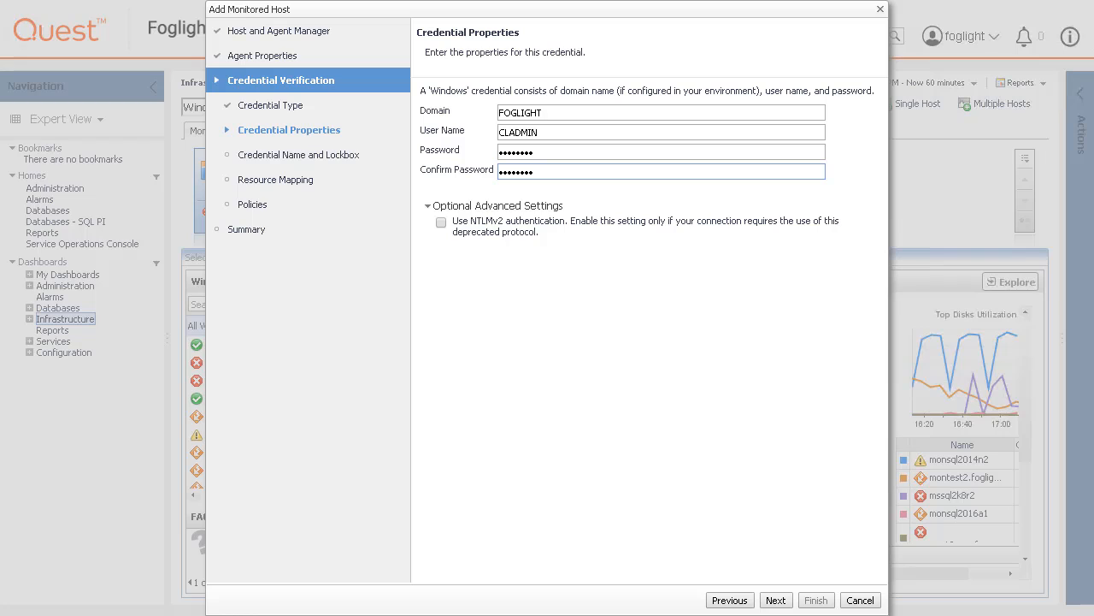
{"action": "left_click", "coordinate": [774, 599]}
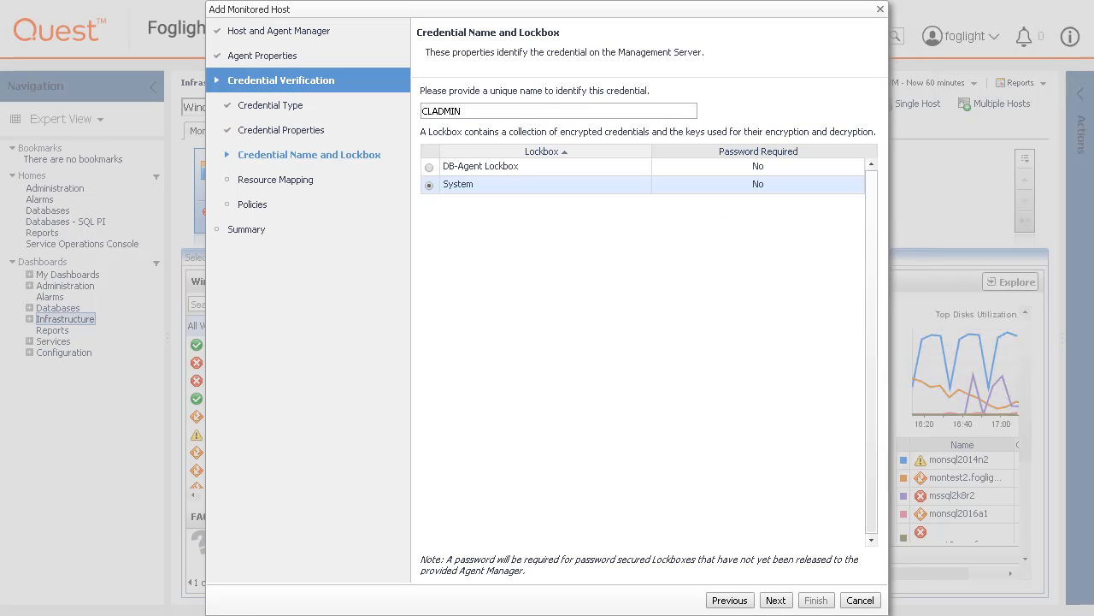
Name the credential FOGLIGHT\CLADMIN in the System lockbox and map it to the provided host name only.
{"action": "left_click", "coordinate": [425, 112]}
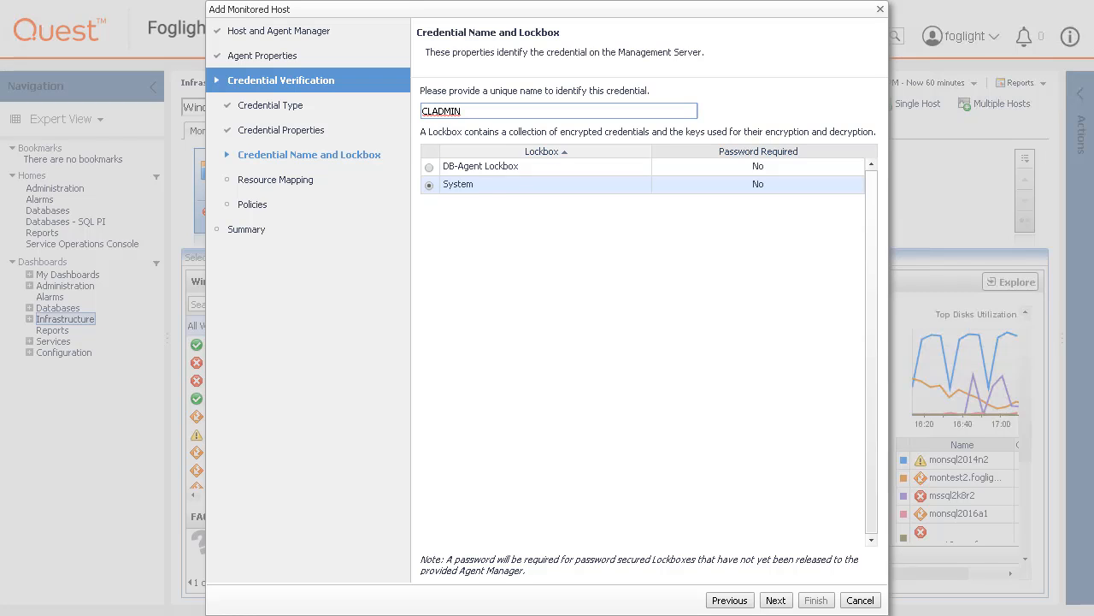
{"action": "type", "text": "FOGLIGHT\\"}
{"action": "left_click", "coordinate": [776, 599]}
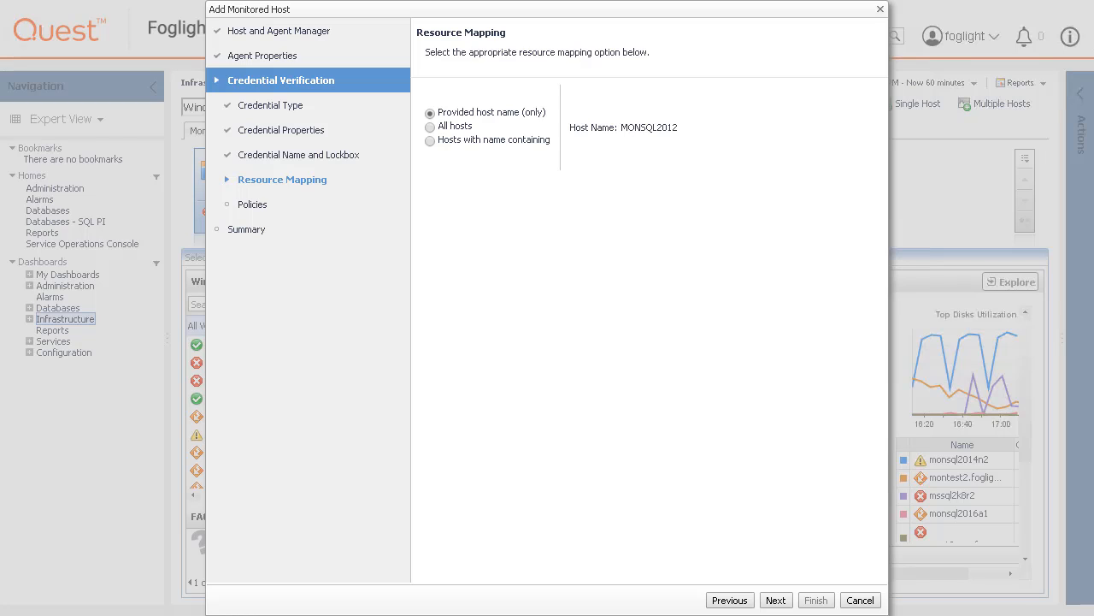
{"action": "left_click", "coordinate": [775, 601]}
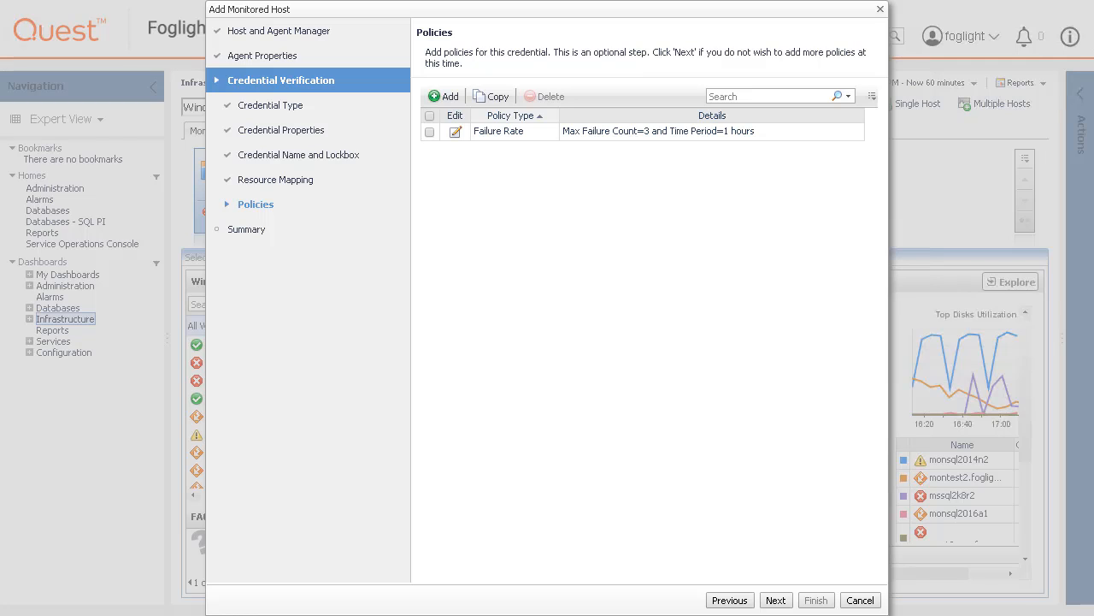
Review the policy types that can be added and the existing Failure Rate policy's settings without changing them.
{"action": "left_click", "coordinate": [444, 96]}
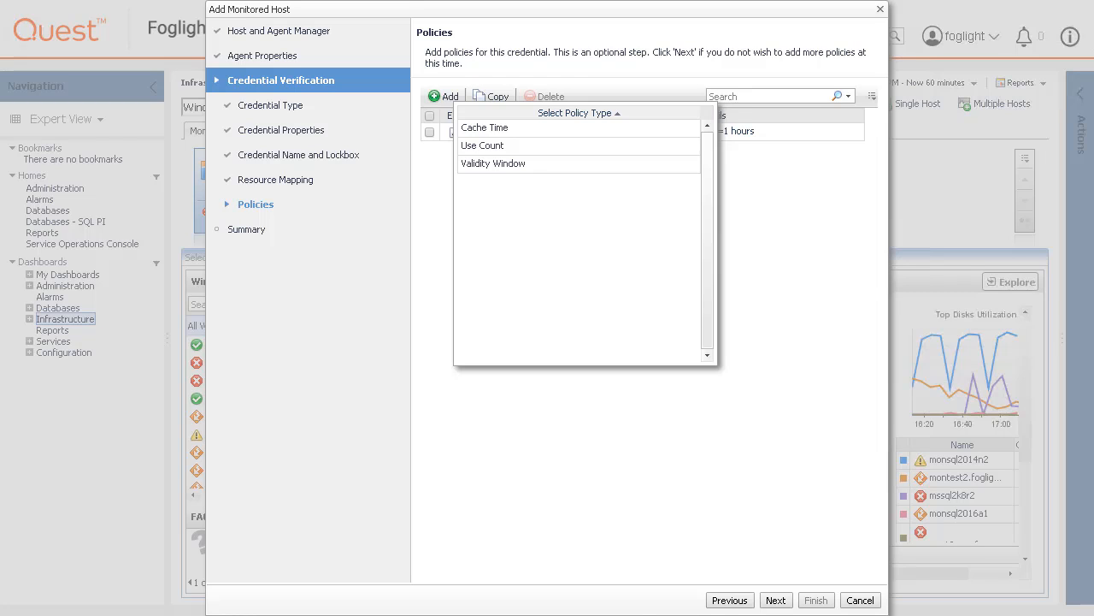
{"action": "left_click", "coordinate": [619, 522]}
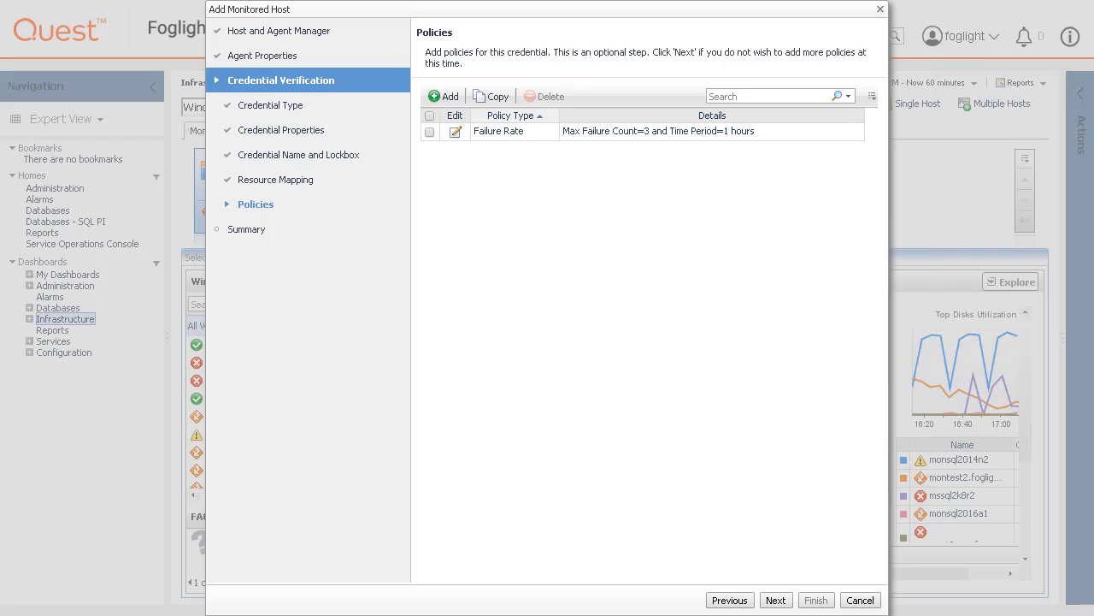
{"action": "left_click", "coordinate": [455, 131]}
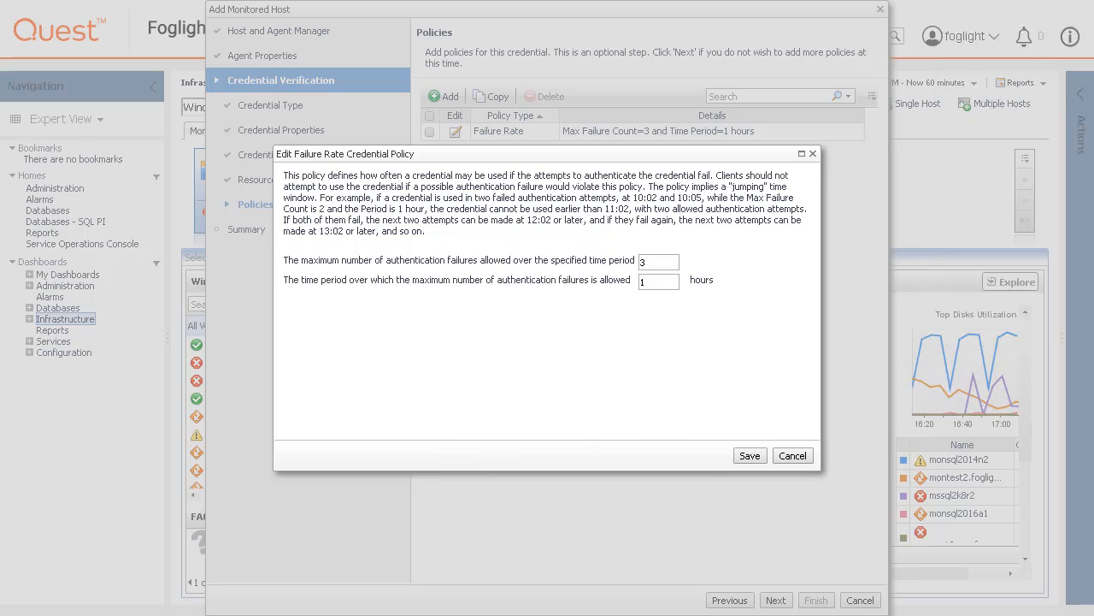
{"action": "left_click", "coordinate": [793, 455]}
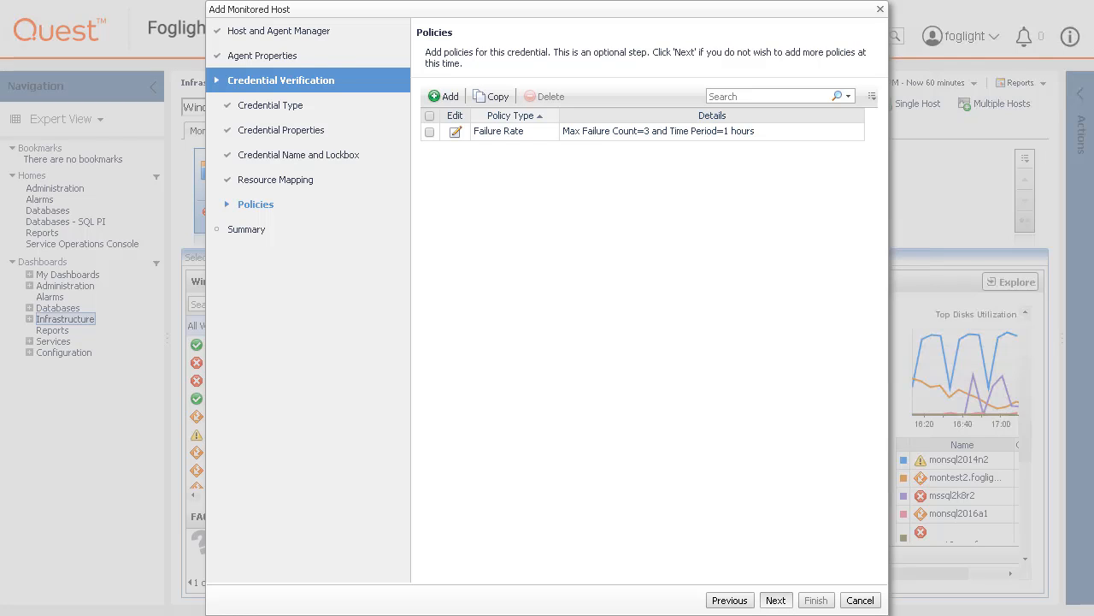
Accept the policies, enable the connectivity check, finish adding the monitored host and dismiss the result.
{"action": "left_click", "coordinate": [775, 599]}
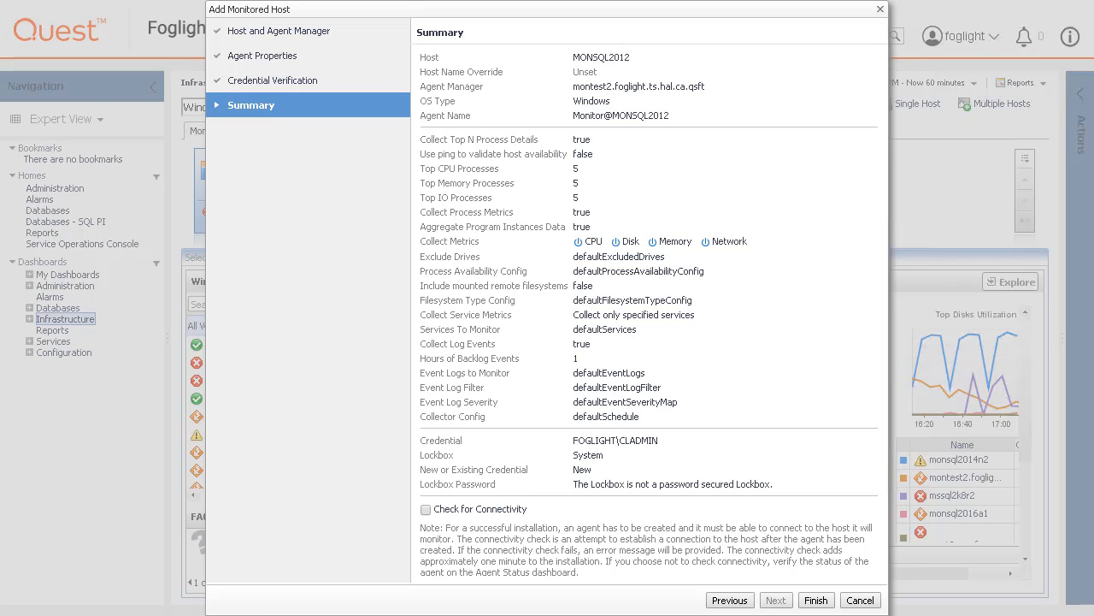
{"action": "left_click", "coordinate": [426, 509]}
{"action": "left_click", "coordinate": [815, 599]}
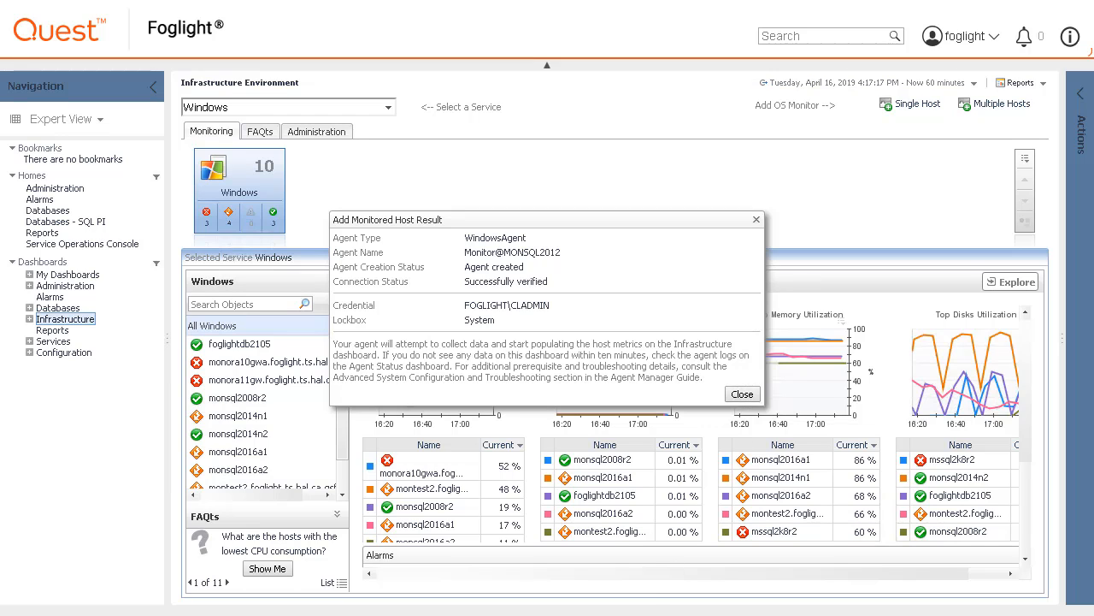
{"action": "left_click", "coordinate": [742, 394]}
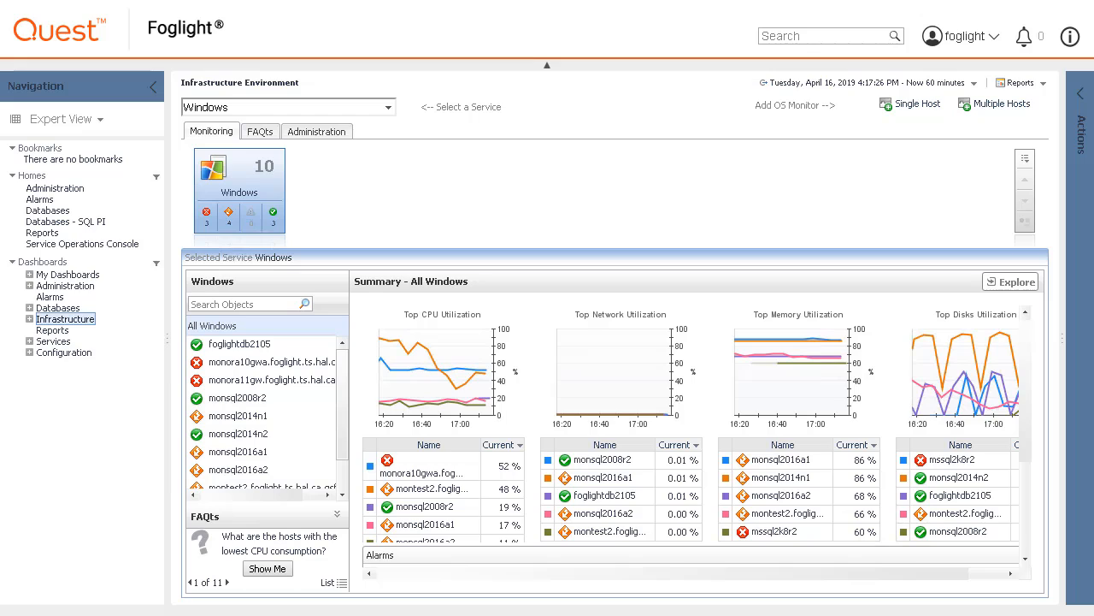
Expand the Databases group among the dashboards.
{"action": "left_click", "coordinate": [29, 307]}
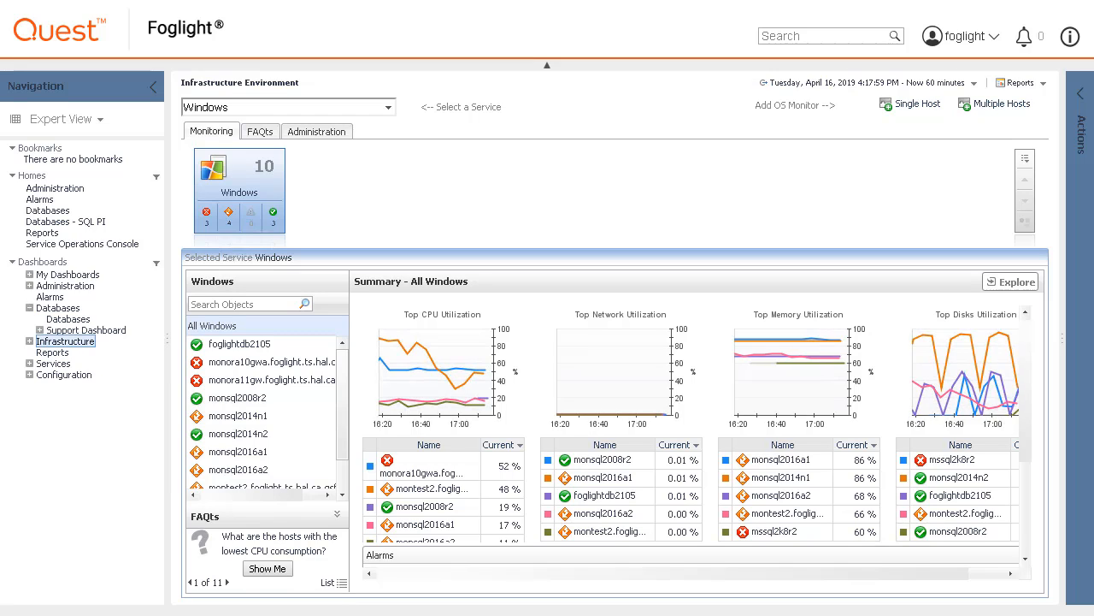